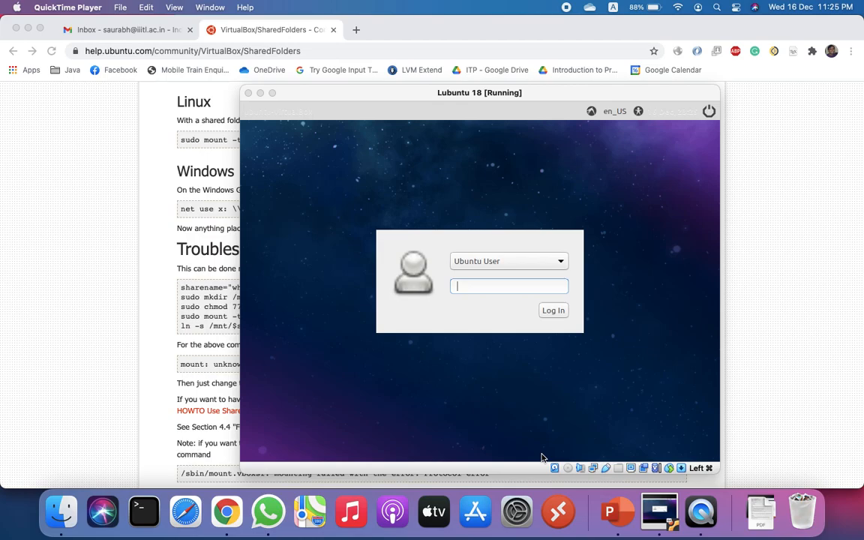
# Log in to the Lubuntu guest with the account password and decline the Ubuntu 20.04.1 LTS upgrade
pyautogui.click(492, 199)
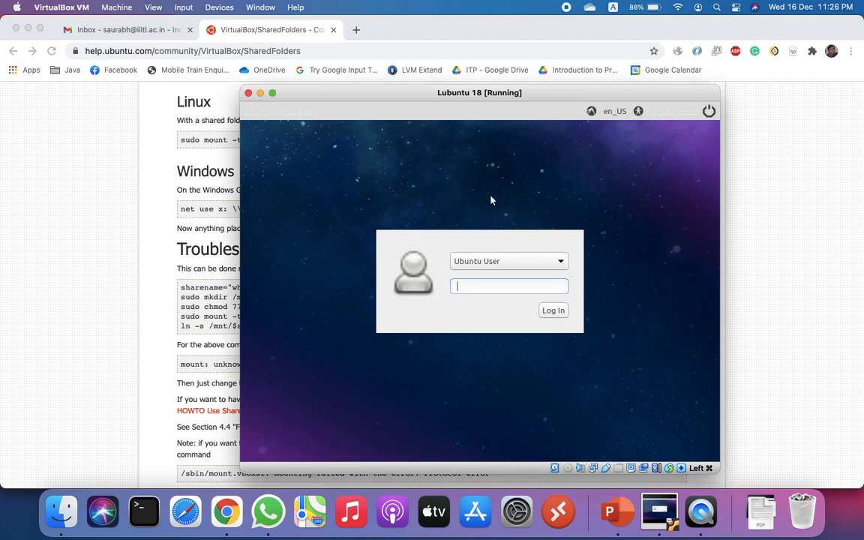
pyautogui.write('******')
pyautogui.press('Return')
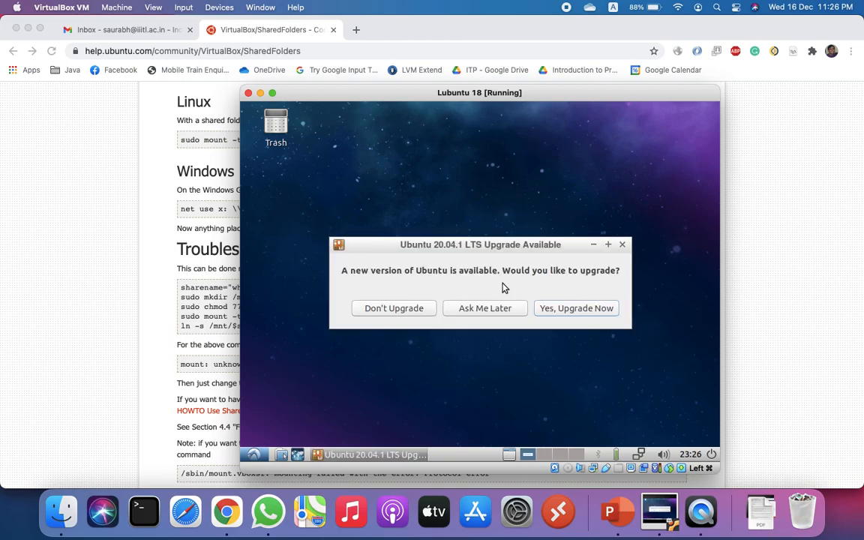
pyautogui.click(410, 315)
pyautogui.click(652, 315)
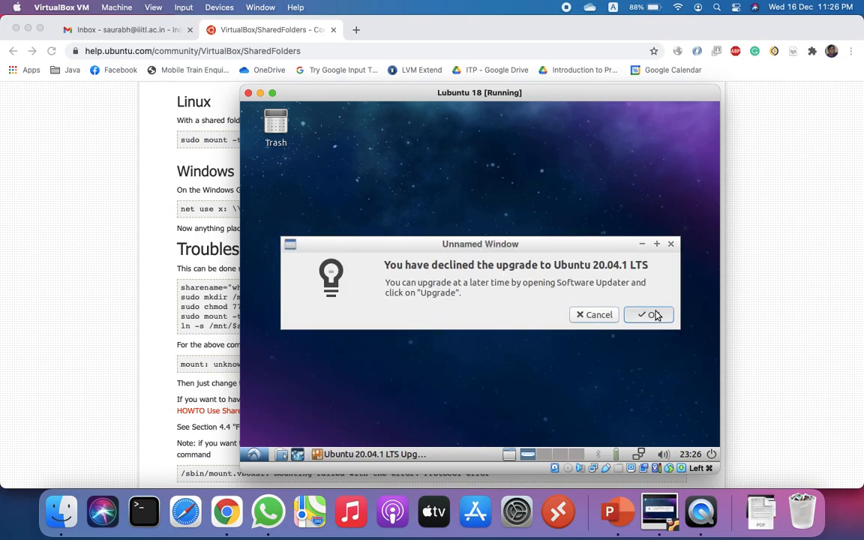
# Insert the Guest Additions CD image into the virtual machine, open it in the file manager and close that window
pyautogui.click(222, 9)
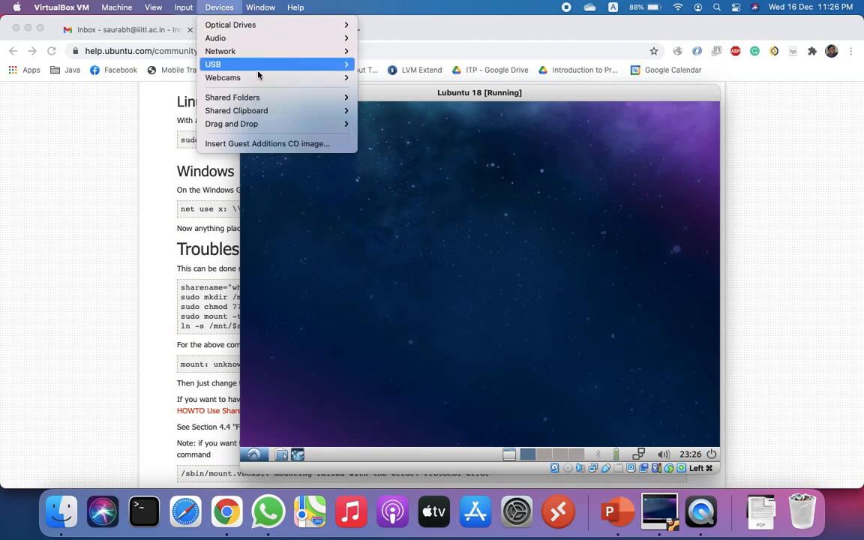
pyautogui.click(308, 144)
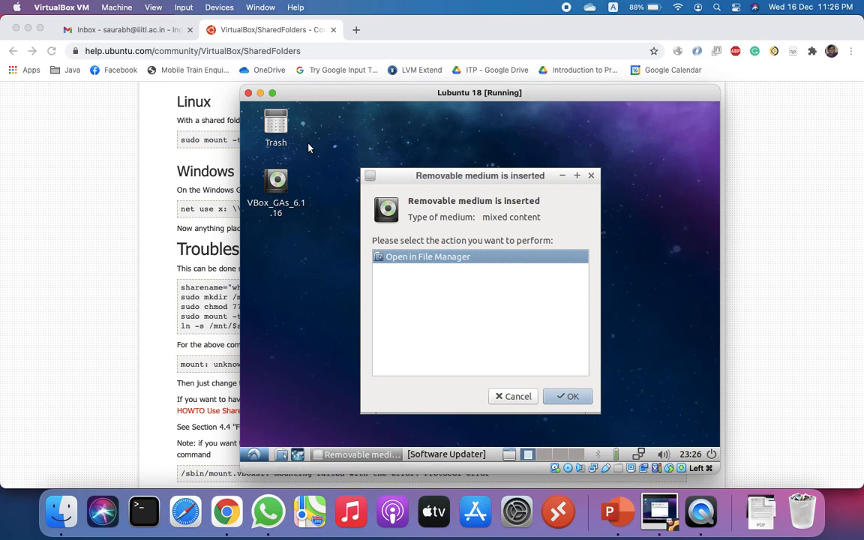
pyautogui.click(573, 398)
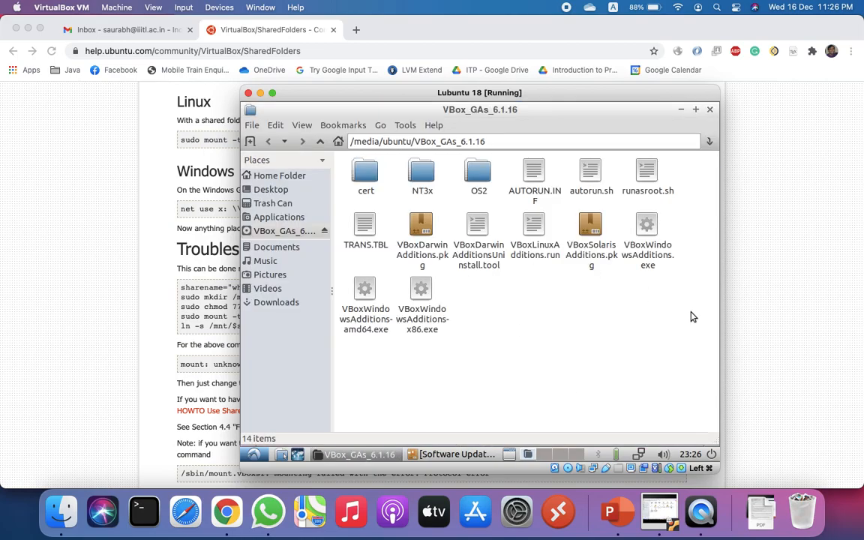
pyautogui.click(710, 109)
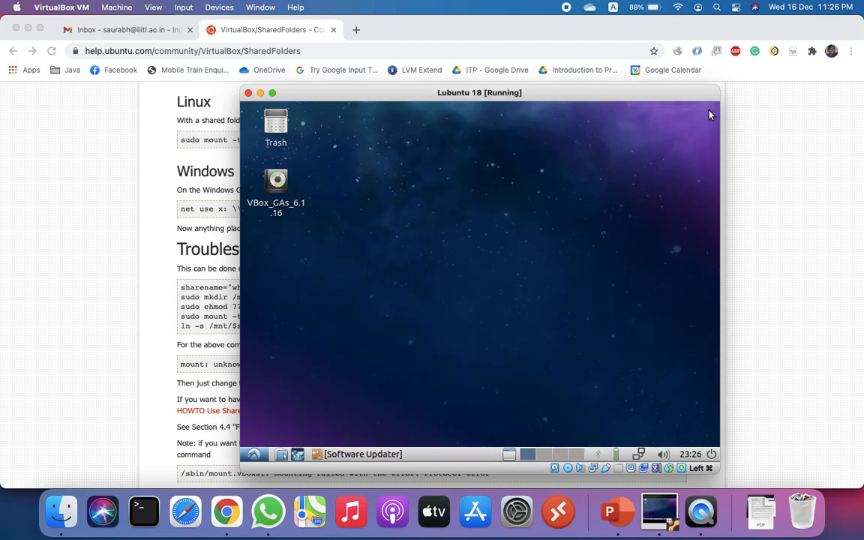
# Reboot the Lubuntu guest and log back in with the account password
pyautogui.click(713, 458)
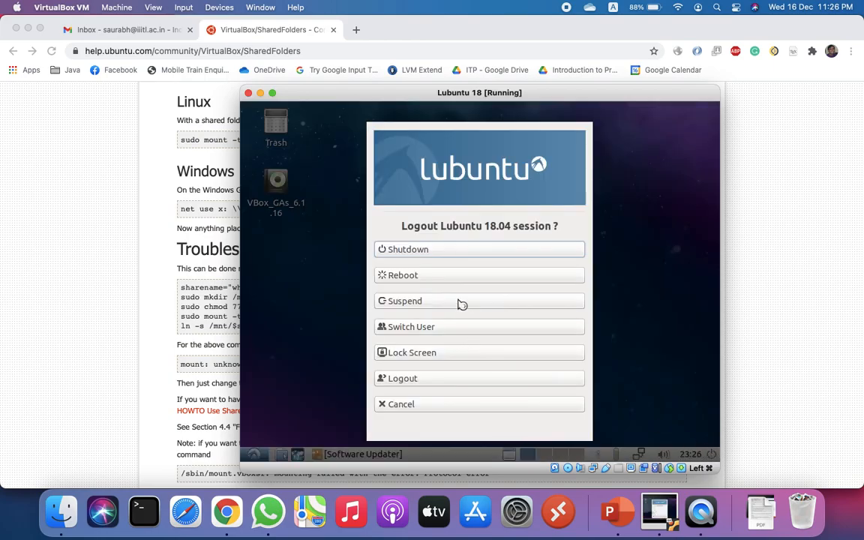
pyautogui.click(409, 278)
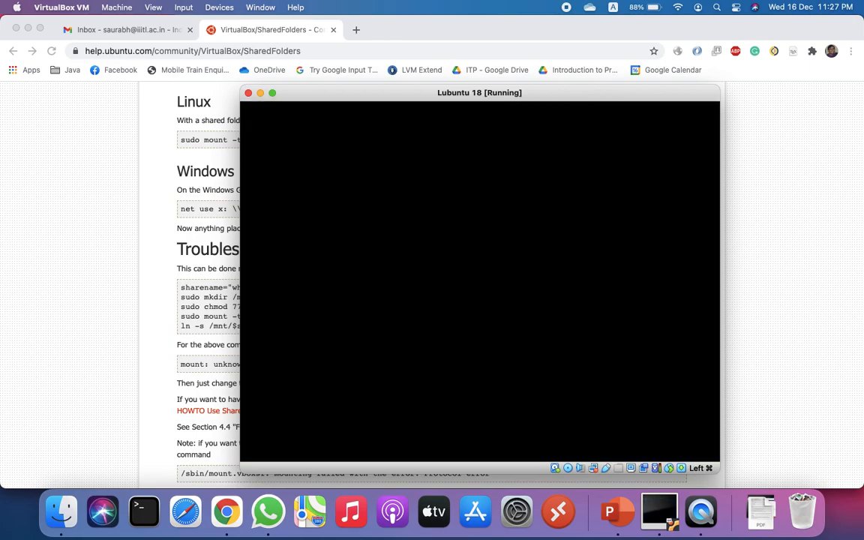
pyautogui.write('****')
pyautogui.press('Return')
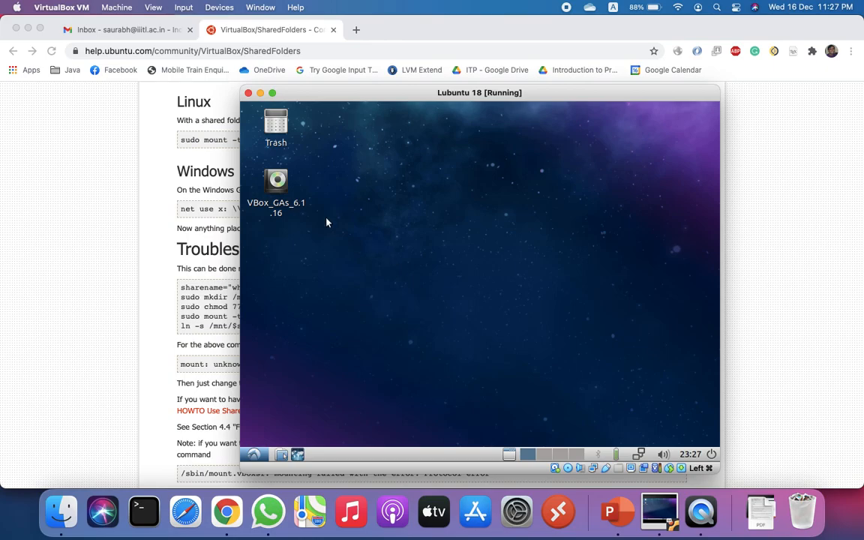
pyautogui.click(285, 186)
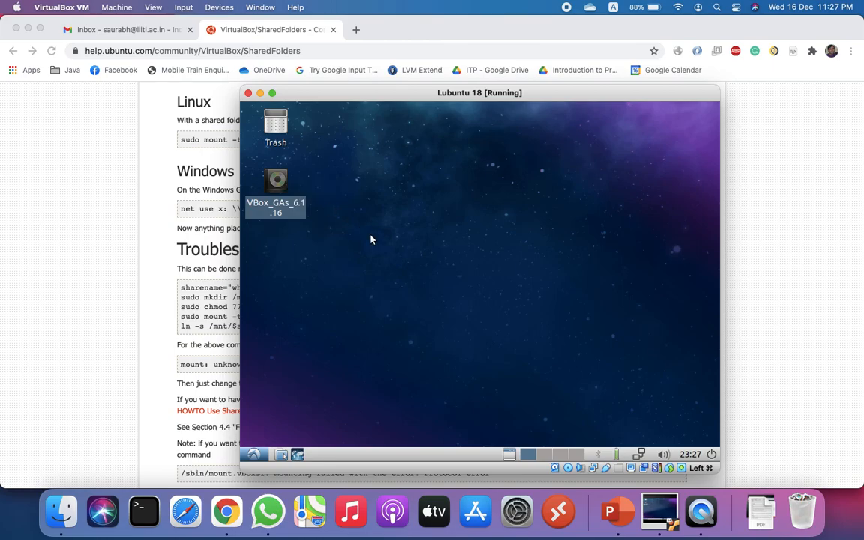
pyautogui.click(325, 241)
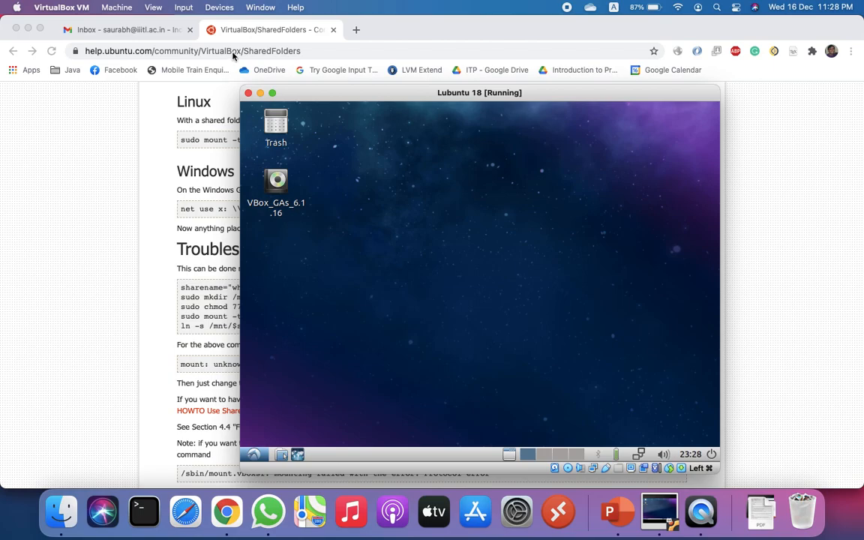
# Try to insert the Guest Additions CD image again, expand the error details and dismiss the dialog
pyautogui.click(218, 7)
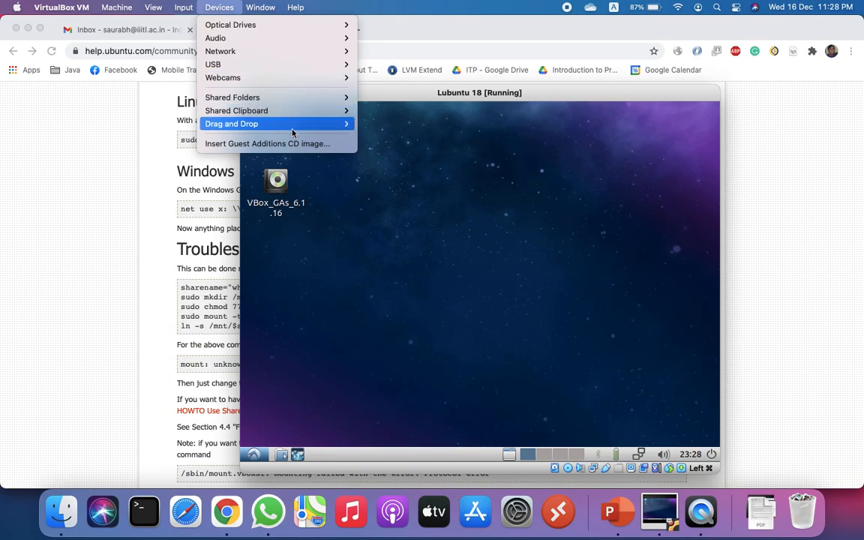
pyautogui.click(268, 143)
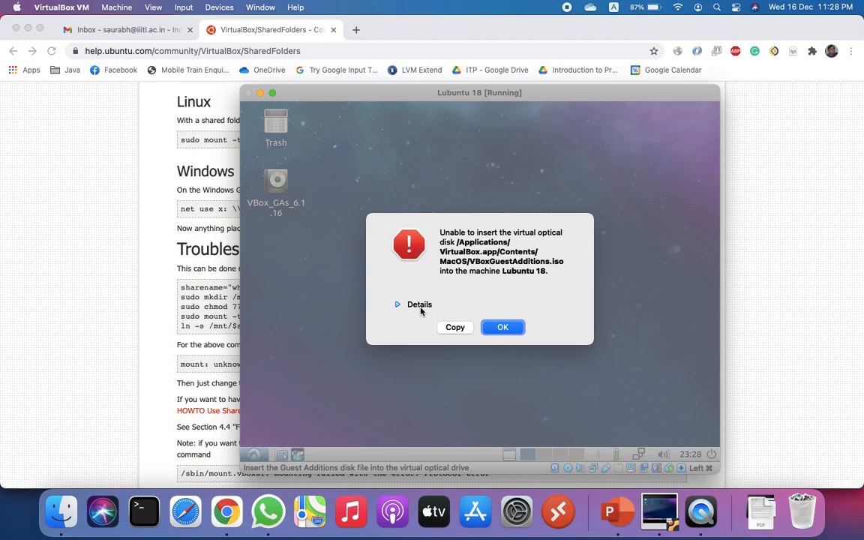
pyautogui.click(398, 305)
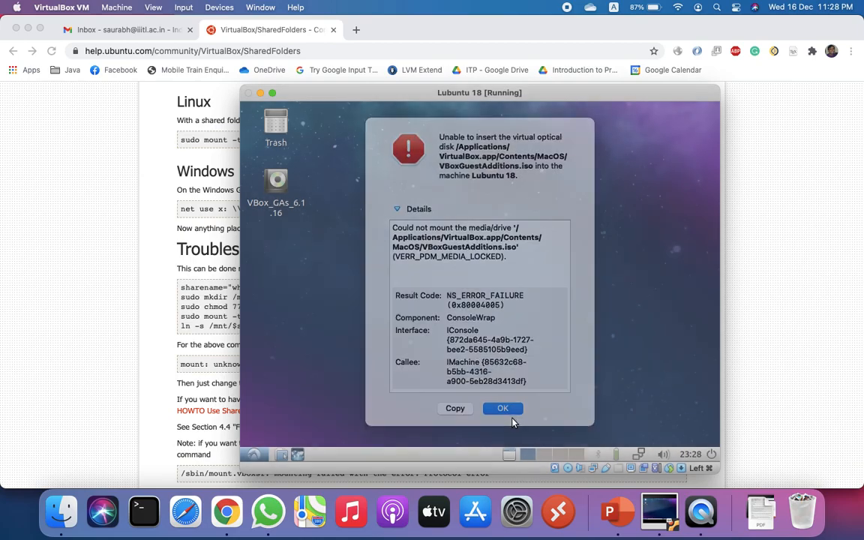
pyautogui.click(512, 418)
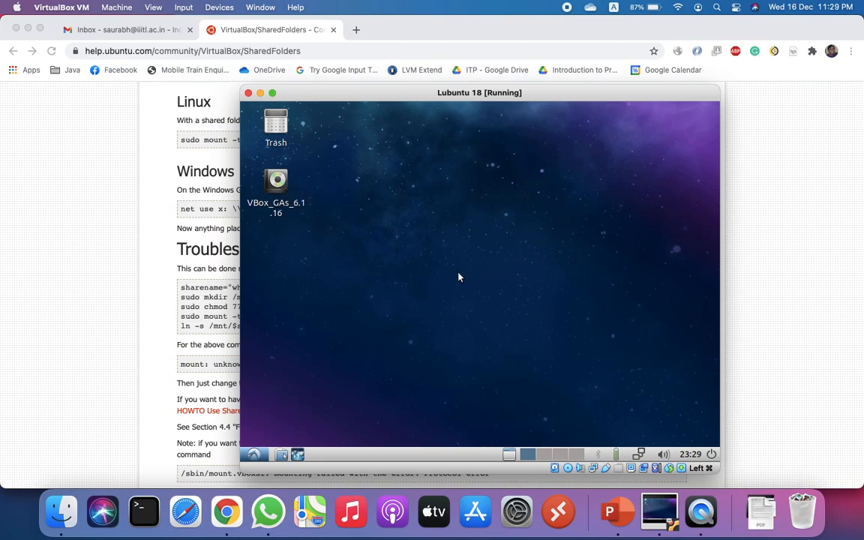
# Open the VBox_GAs_6.1.16 disc from the guest desktop in the file manager
pyautogui.click(277, 184)
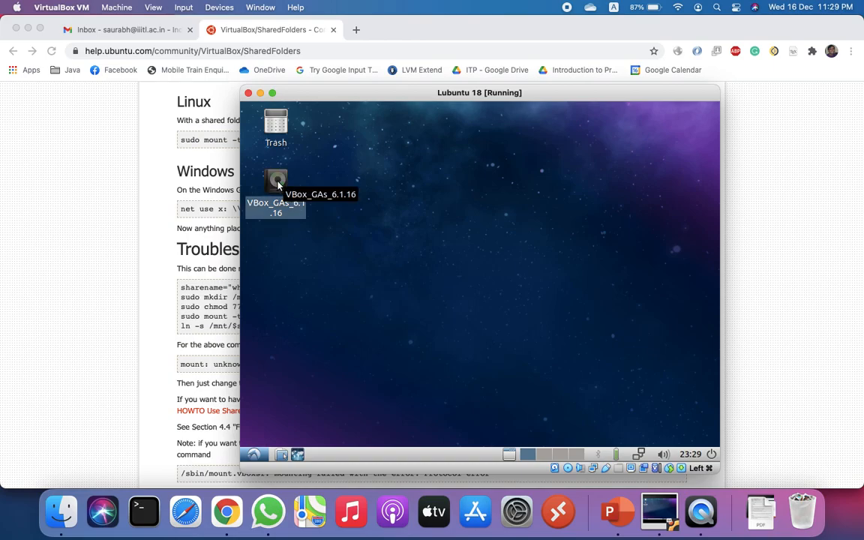
pyautogui.doubleClick(276, 182)
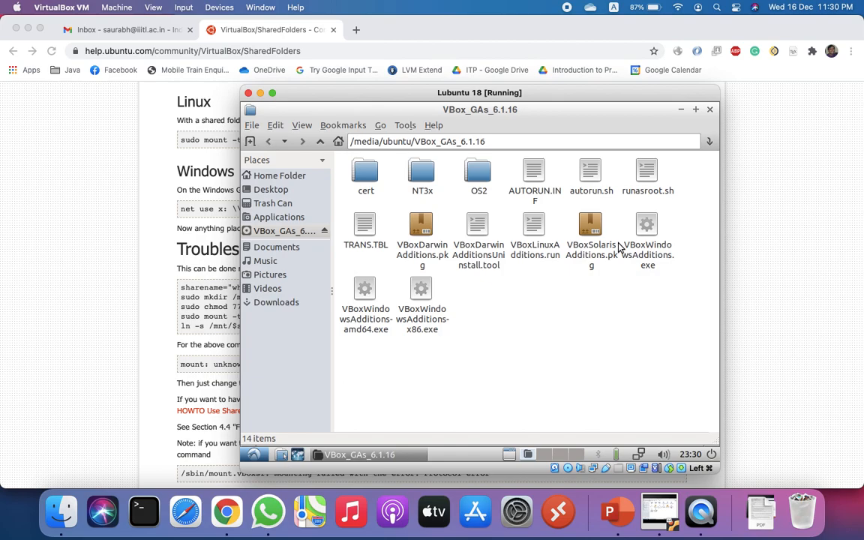
# Open a guest terminal, go to /media and then its ubuntu folder with cd, and list each directory with ls
pyautogui.hotkey('ctrl', 'alt', 't')
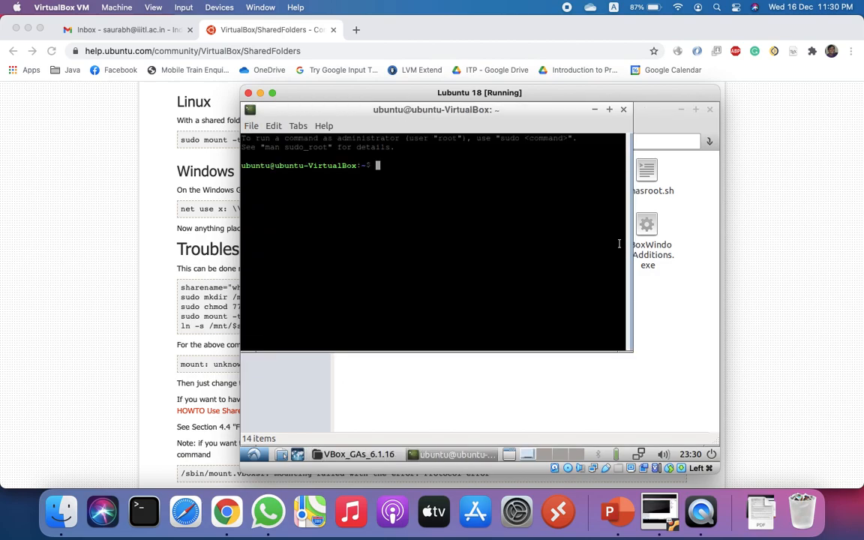
pyautogui.write('cd /media')
pyautogui.press('Return')
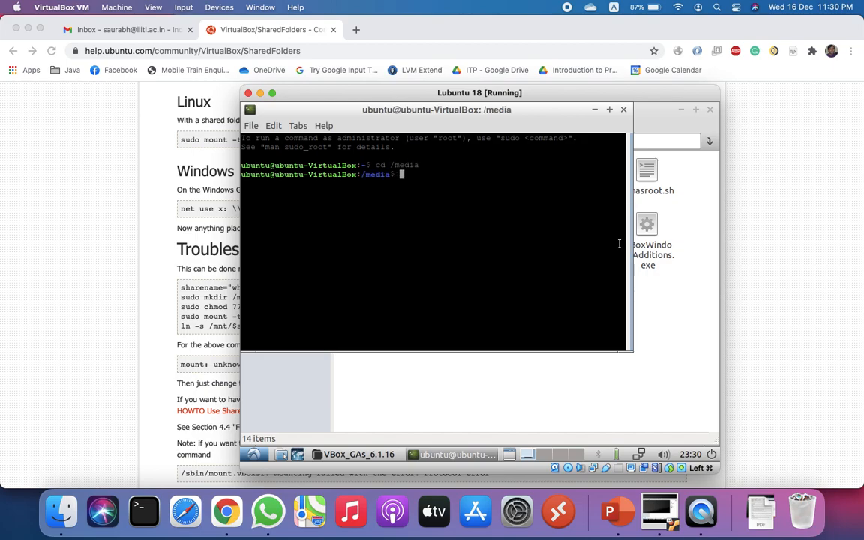
pyautogui.write('ls')
pyautogui.press('Return')
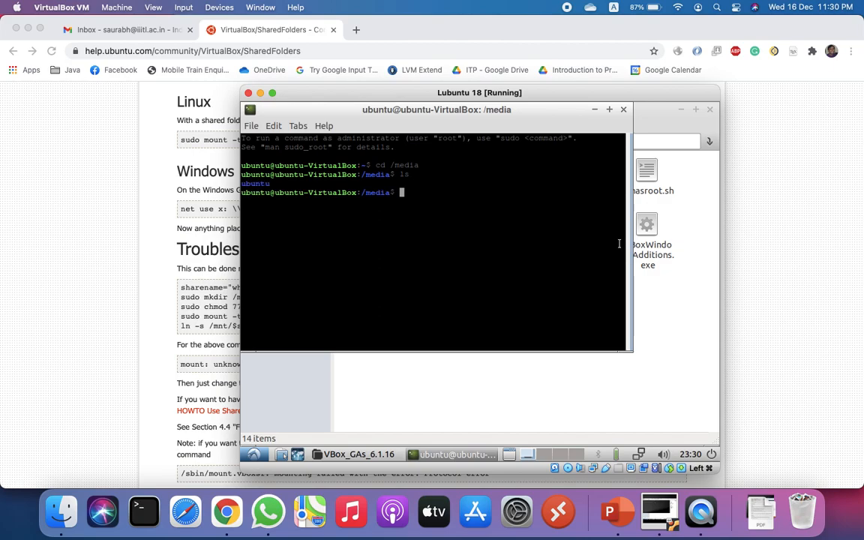
pyautogui.write('cd u')
pyautogui.press('Tab')
pyautogui.press('Return')
pyautogui.write('ls')
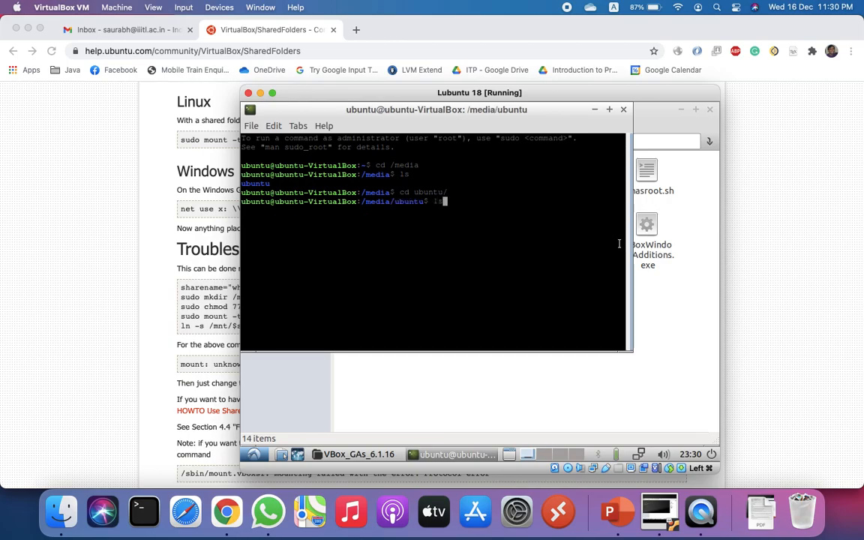
pyautogui.press('Return')
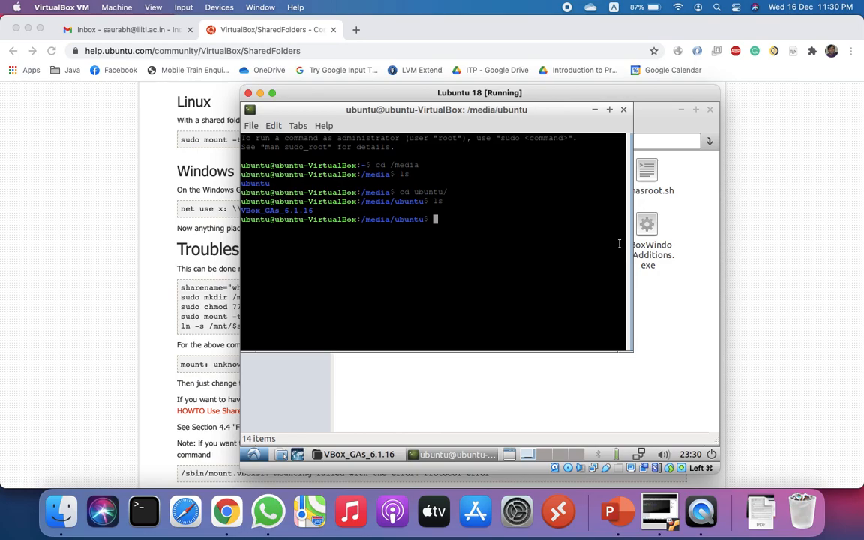
# Change the terminal directory to VBox_GAs_6.1.16/ and list its files with ls -ltr
pyautogui.click(678, 388)
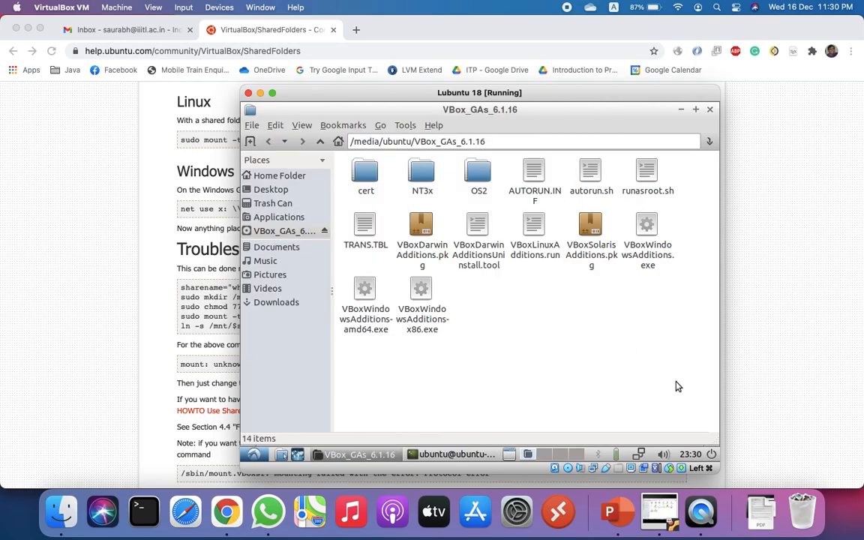
pyautogui.hotkey('alt', 'Tab')
pyautogui.write('cd ')
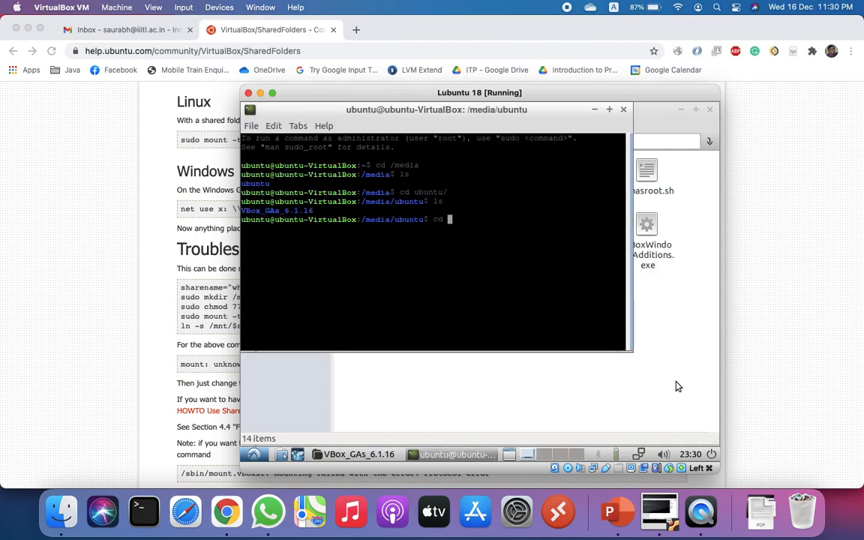
pyautogui.write('VBox_GAs_6.1.16/')
pyautogui.press('Return')
pyautogui.write('ls -ltr')
pyautogui.press('Return')
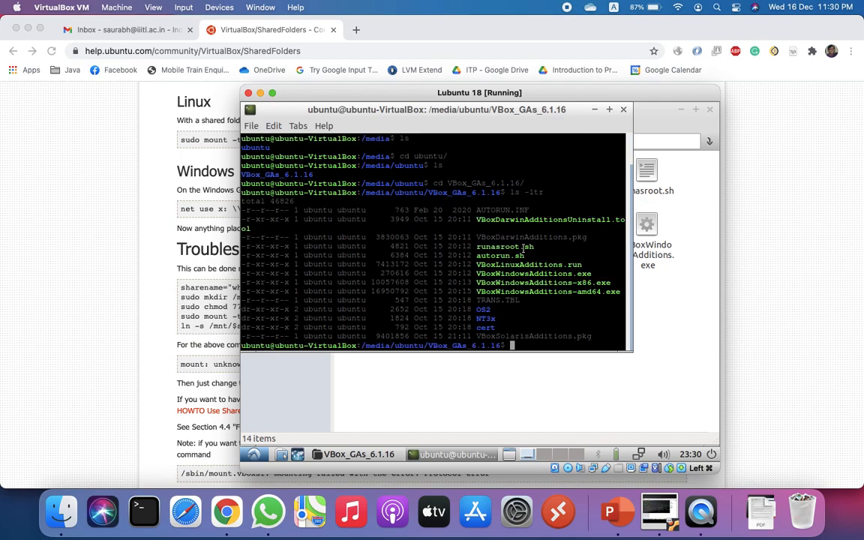
# Run the Linux Guest Additions installer with sudo ./VBoxLinuxAdditions.run and enter the sudo password
pyautogui.click(677, 324)
pyautogui.hotkey('alt', 'Tab')
pyautogui.moveTo(478, 265); pyautogui.dragTo(582, 266)
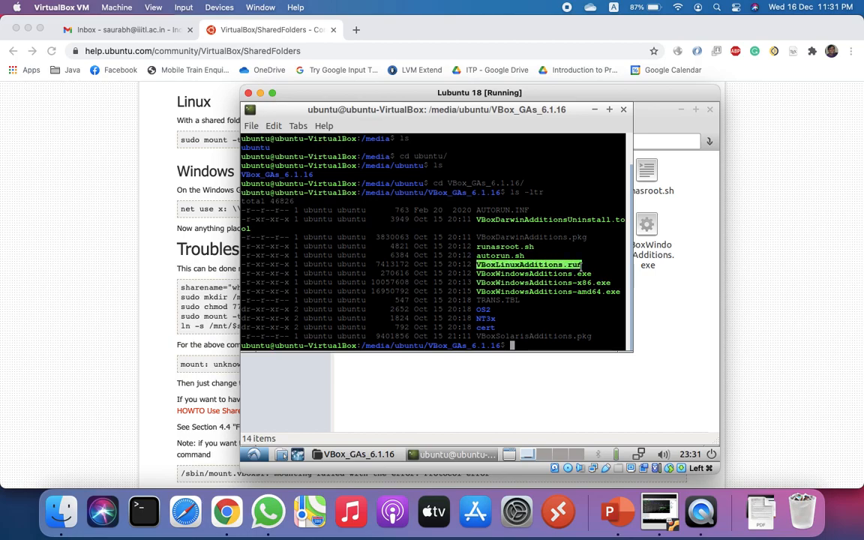
pyautogui.click(543, 298)
pyautogui.write('sudo')
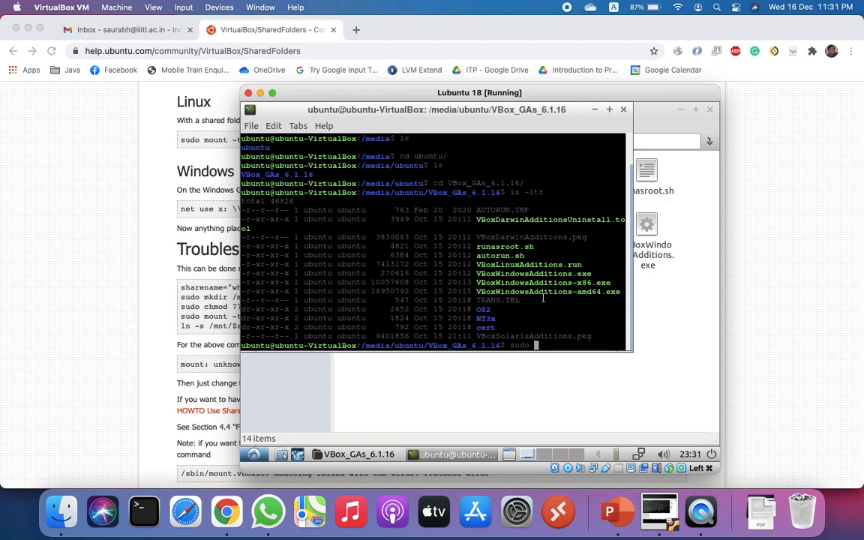
pyautogui.write(' .')
pyautogui.write('/')
pyautogui.moveTo(476, 264); pyautogui.dragTo(582, 265)
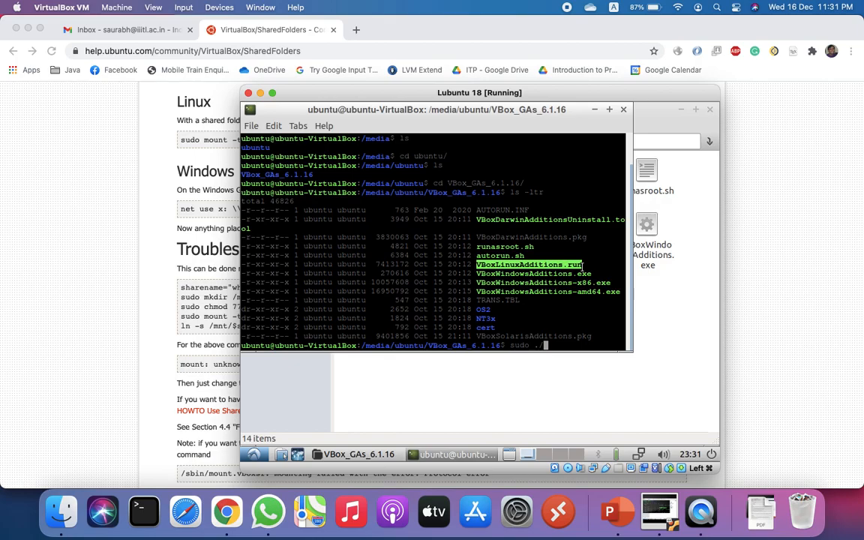
pyautogui.middleClick(582, 265)
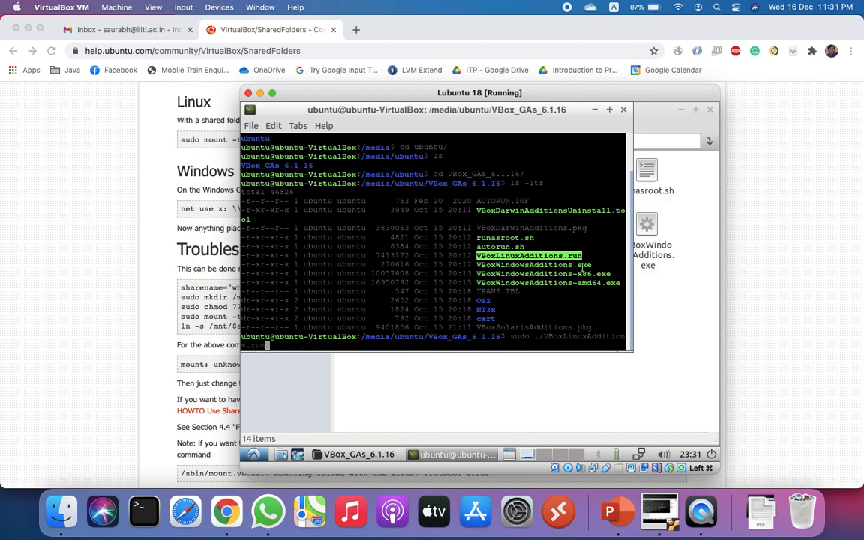
pyautogui.press('Return')
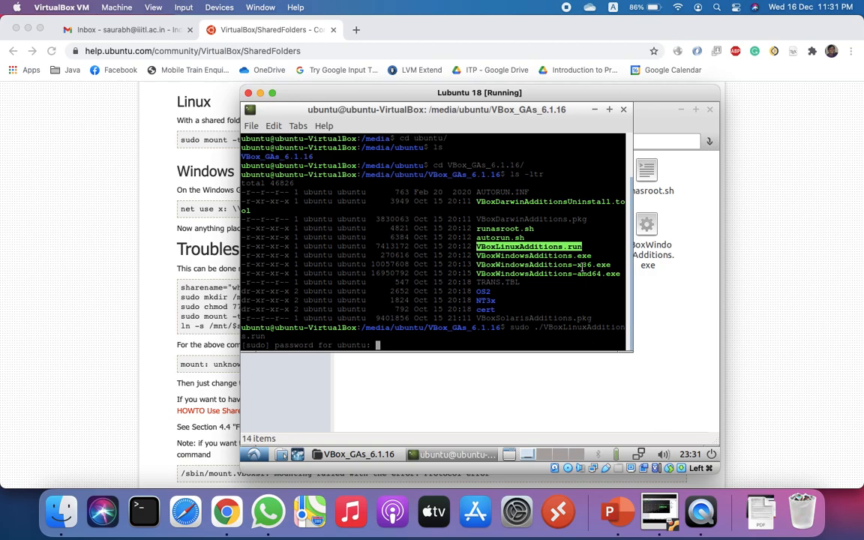
pyautogui.press('Return')
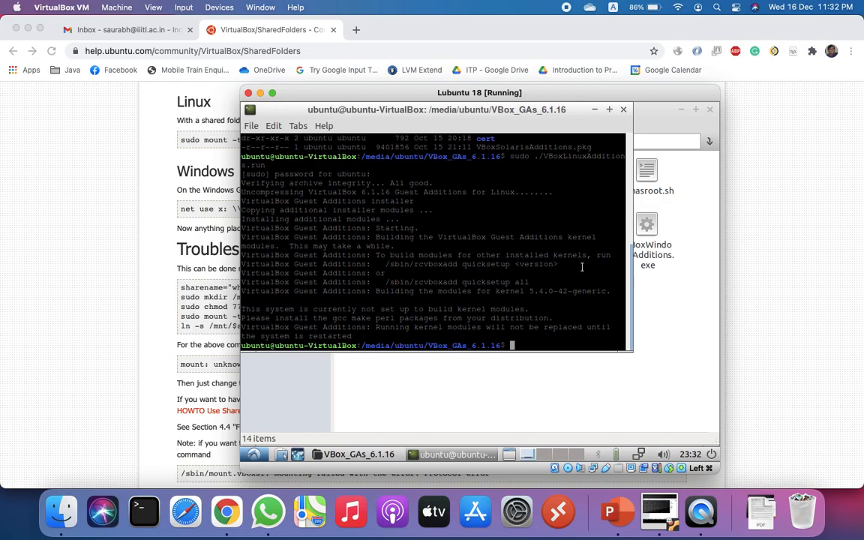
# Install the build-essential package with sudo apt install and accept the installation prompt
pyautogui.write('sudo apt install')
pyautogui.write('build')
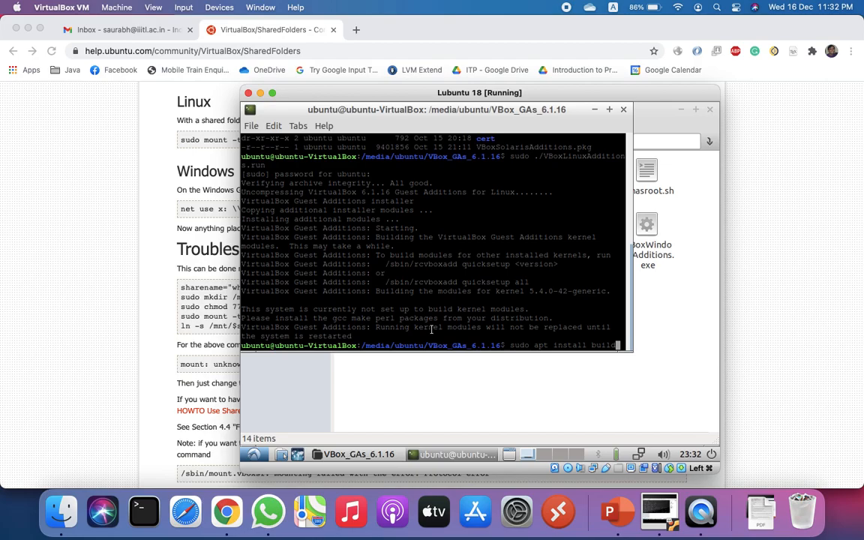
pyautogui.write('-essential')
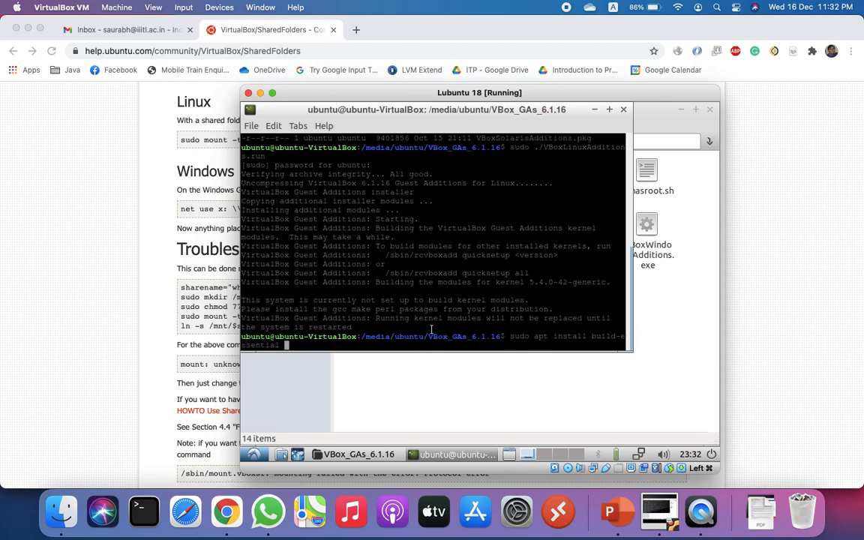
pyautogui.press('Return')
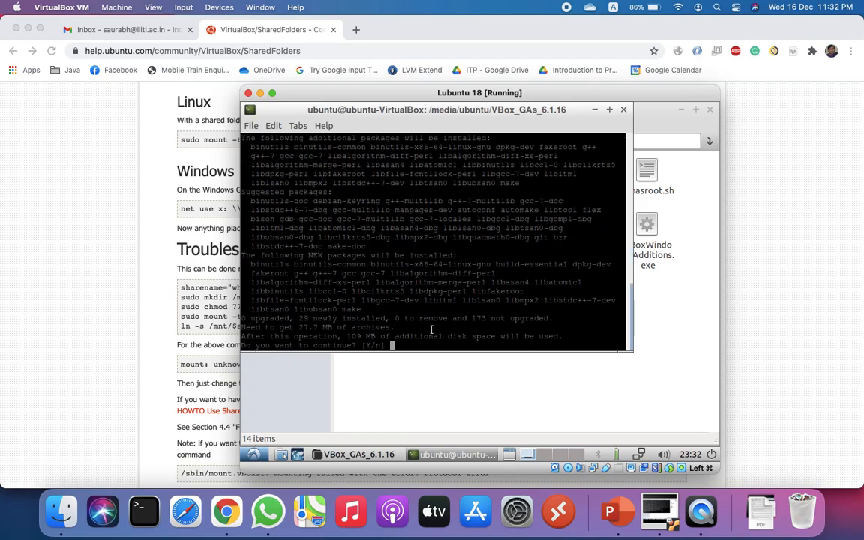
pyautogui.press('Return')
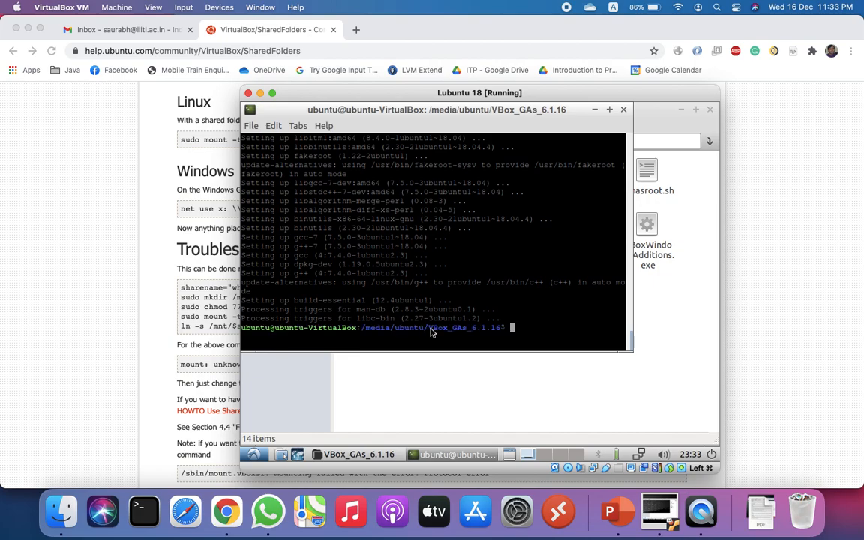
# Rerun the Guest Additions installer with sudo ./VBoxLinuxAdditions.run and restart the guest with sudo reboot
pyautogui.write('sudo ./VBoxLinuxAdditions.run')
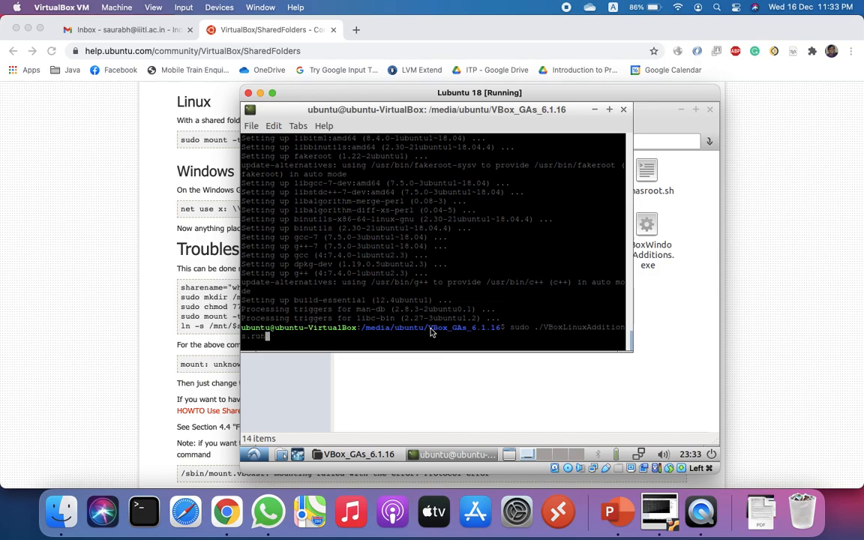
pyautogui.press('Return')
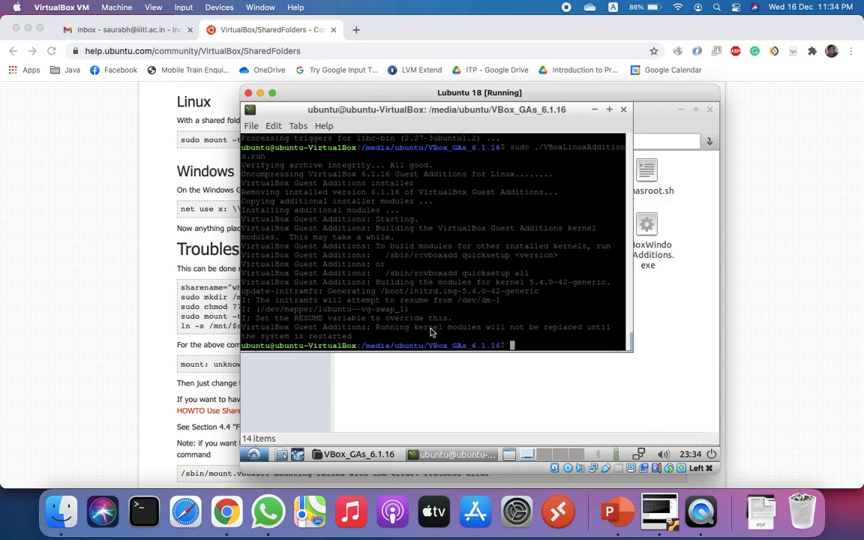
pyautogui.write('sudo reboot')
pyautogui.press('Return')
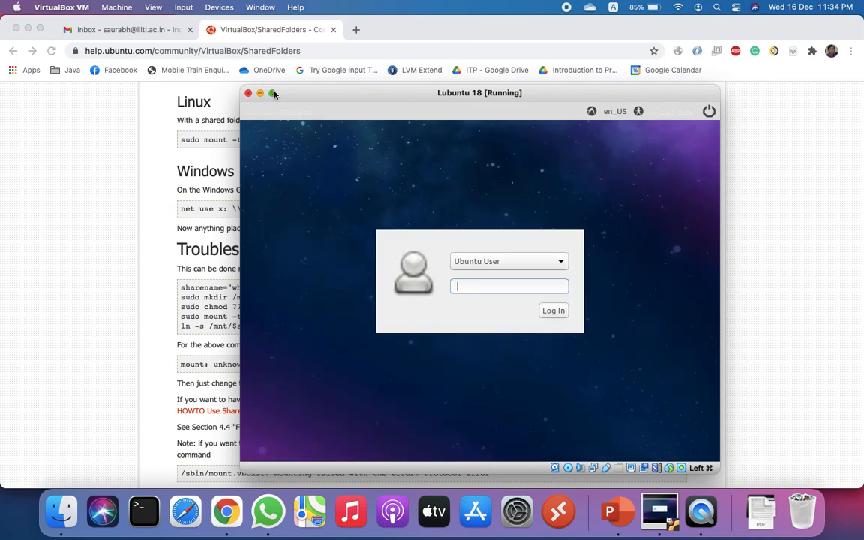
# Enlarge the Lubuntu 18 window to the full screen width and up to the macOS menu bar
pyautogui.moveTo(275, 94)
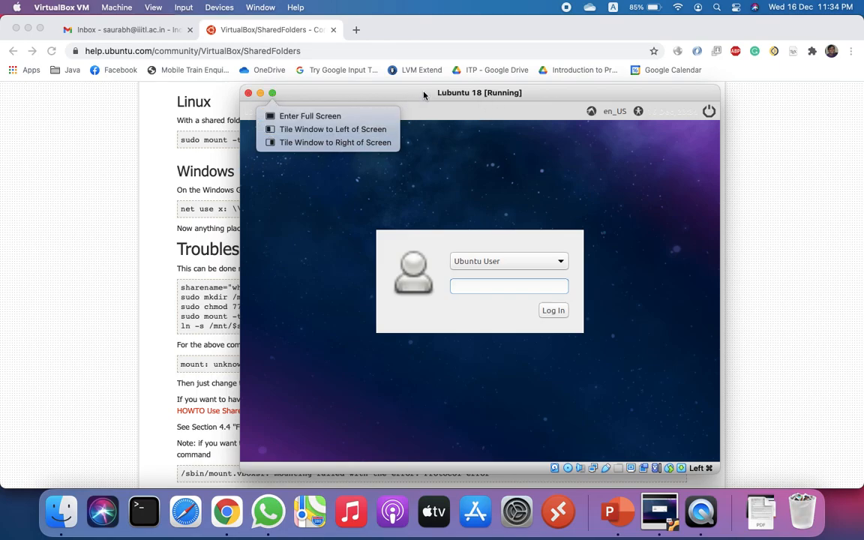
pyautogui.moveTo(240, 216); pyautogui.dragTo(3, 237)
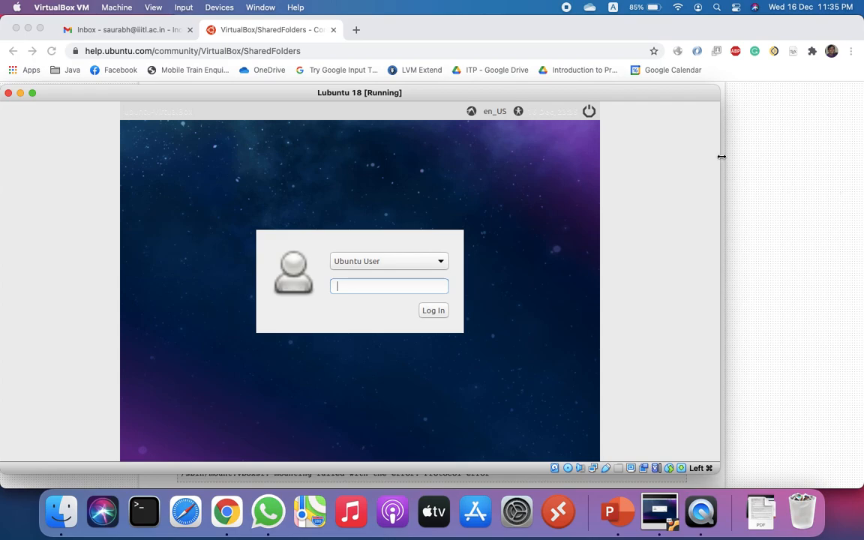
pyautogui.moveTo(722, 155); pyautogui.dragTo(862, 151)
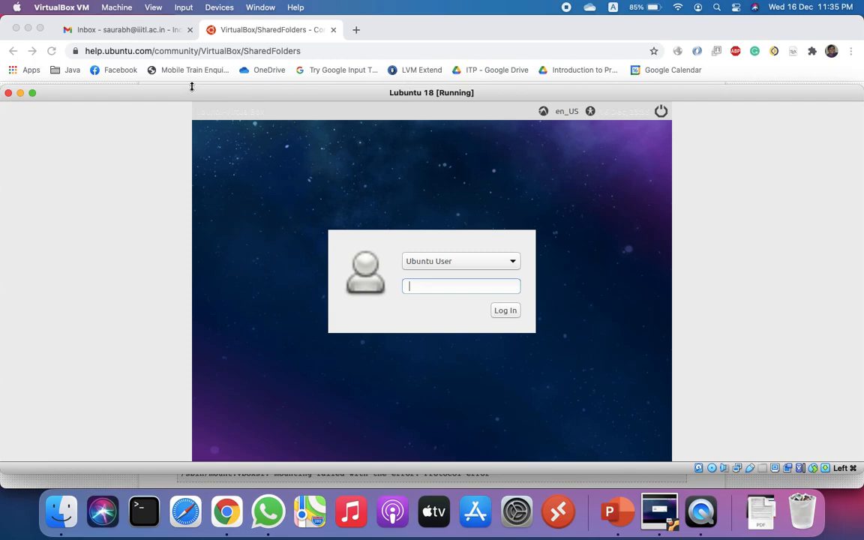
pyautogui.moveTo(192, 87); pyautogui.dragTo(193, 15)
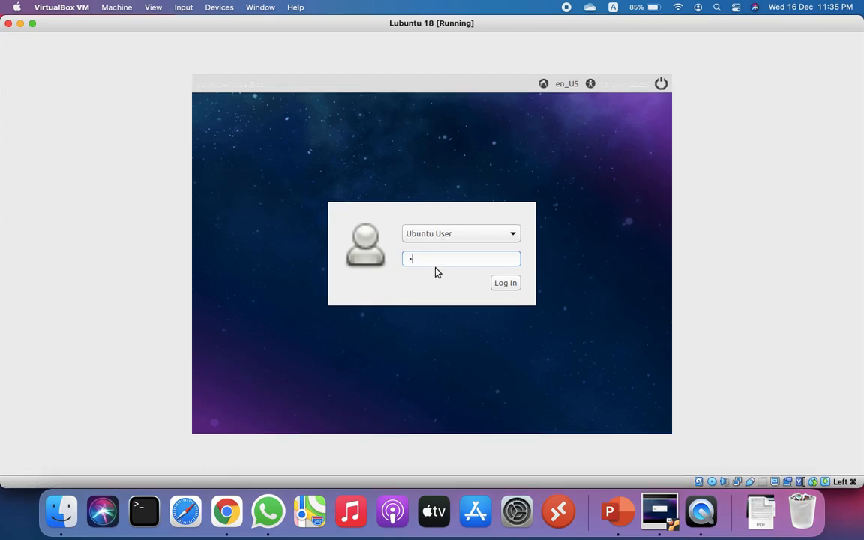
# Log in to the guest with the account password and stretch the VM window across the screen down to the Dock
pyautogui.write('***')
pyautogui.press('Return')
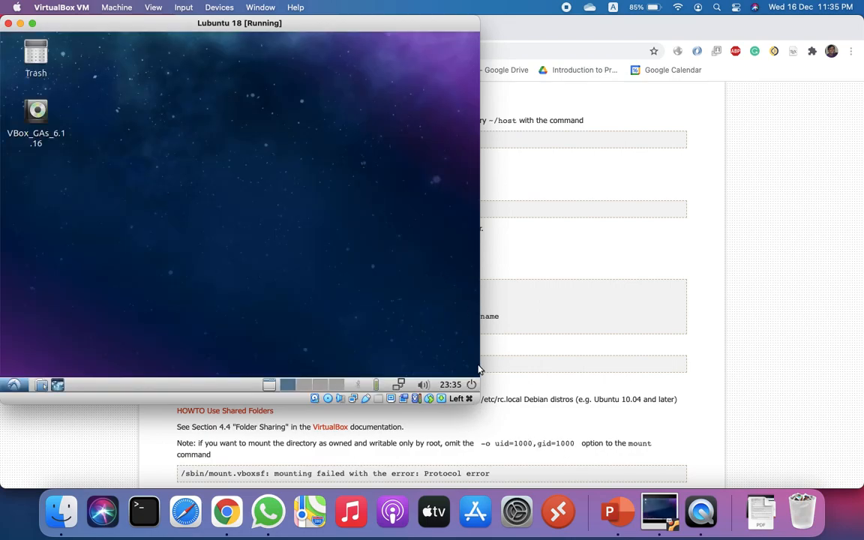
pyautogui.moveTo(479, 368); pyautogui.dragTo(863, 387)
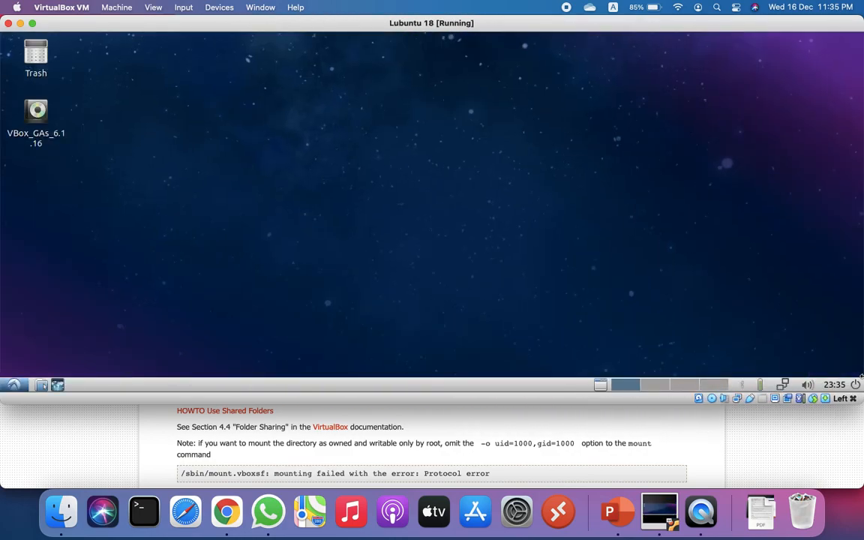
pyautogui.moveTo(687, 409); pyautogui.dragTo(686, 487)
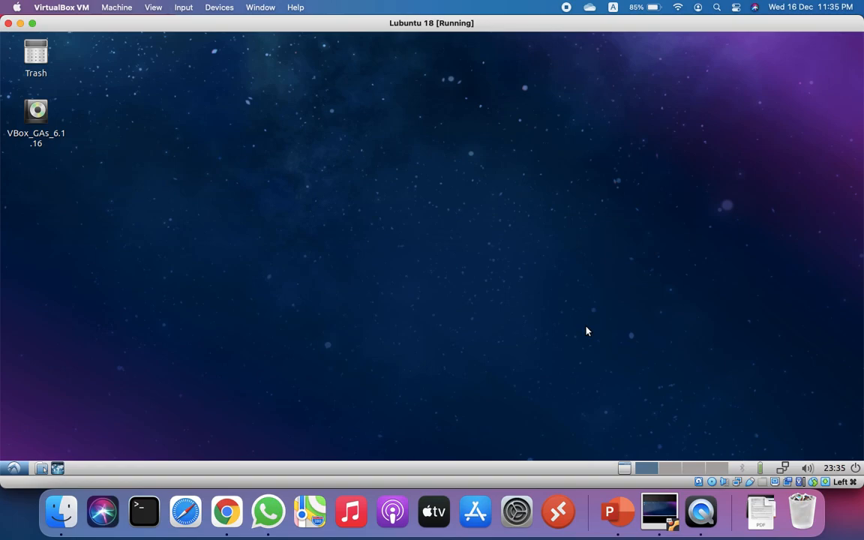
# Open a guest terminal and change the directory to /media/ubuntu/VBox_GAs_6.1.16/
pyautogui.rightClick(36, 113)
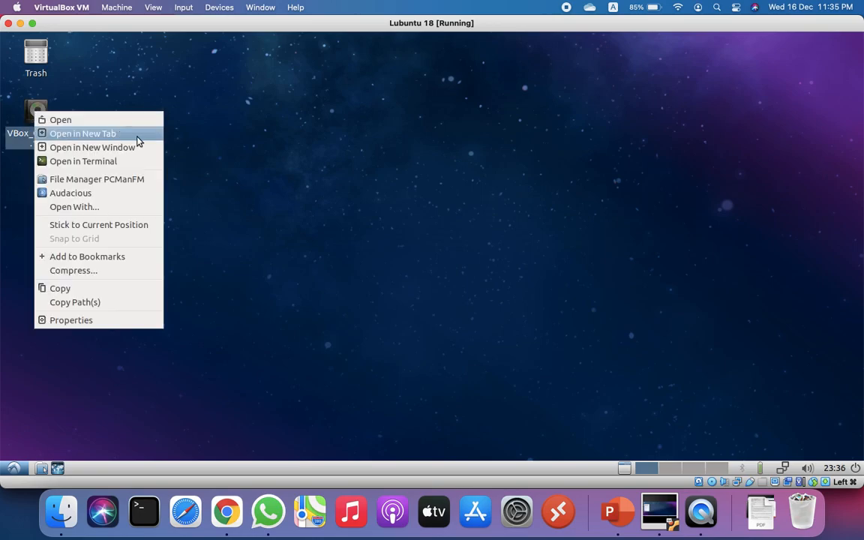
pyautogui.click(295, 166)
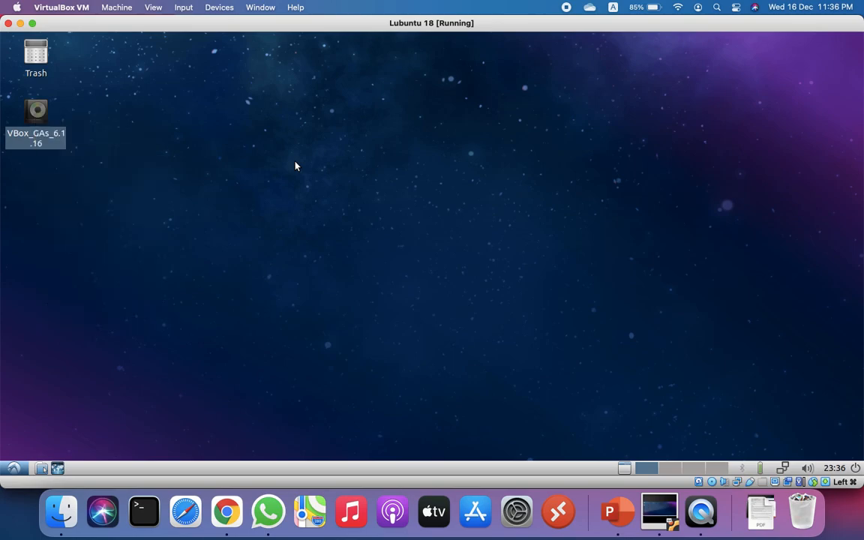
pyautogui.hotkey('ctrl', 'alt', 't')
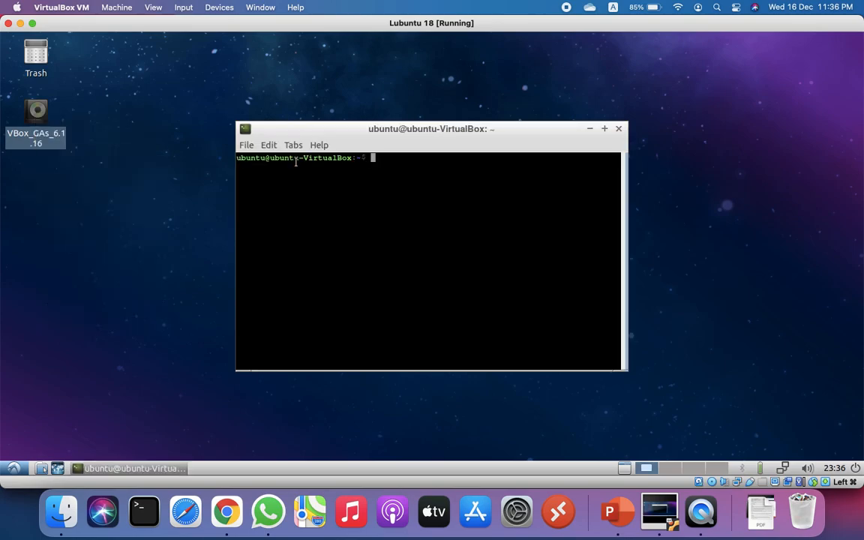
pyautogui.write('cd /media/')
pyautogui.press('Tab')
pyautogui.press('Tab')
pyautogui.press('Return')
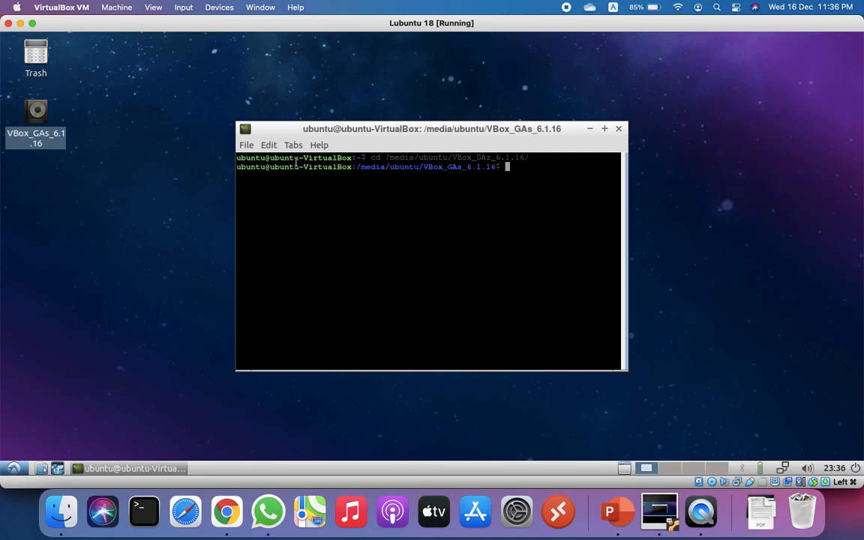
pyautogui.write('sudo um')
pyautogui.press('Tab')
pyautogui.press('Tab')
pyautogui.write('ount')
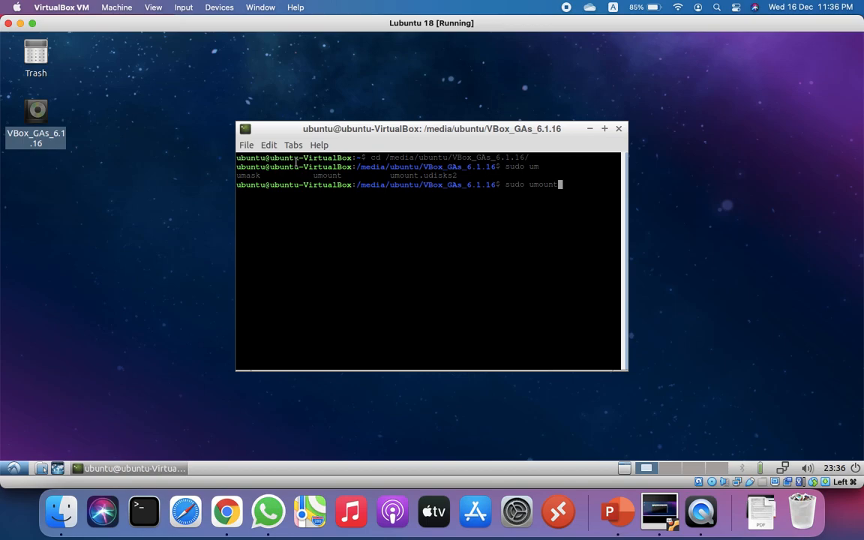
pyautogui.press('Tab')
pyautogui.press('Tab')
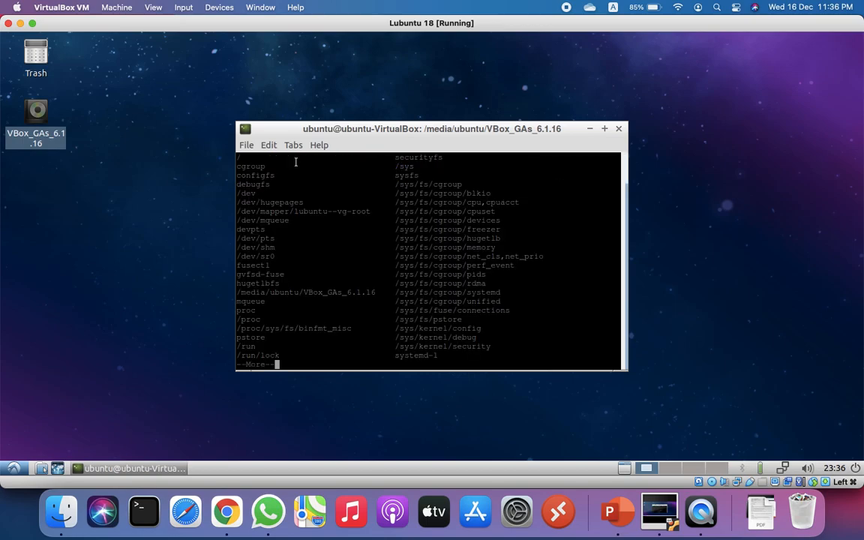
pyautogui.press('q')
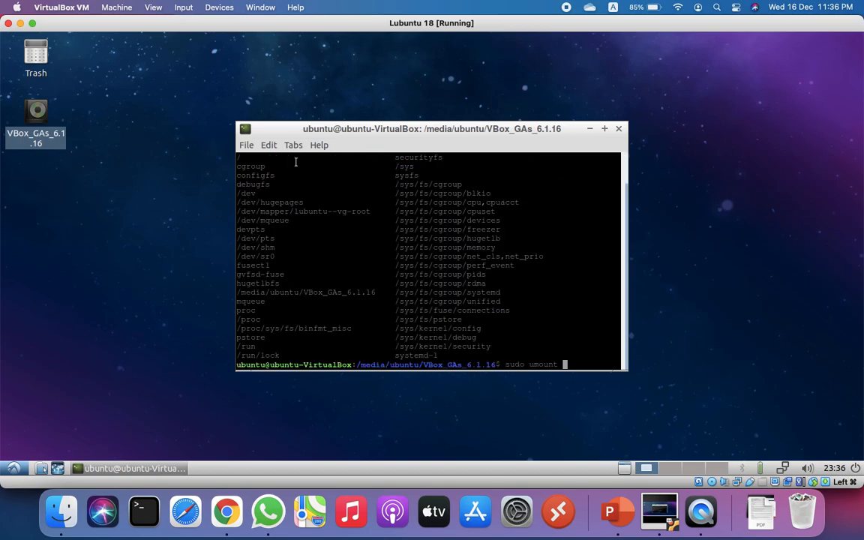
pyautogui.press('BackSpace')
pyautogui.press('BackSpace')
pyautogui.press('BackSpace')
pyautogui.press('BackSpace')
pyautogui.press('BackSpace')
pyautogui.press('BackSpace')
pyautogui.press('BackSpace')
pyautogui.press('BackSpace')
pyautogui.press('BackSpace')
pyautogui.press('BackSpace')
pyautogui.press('BackSpace')
pyautogui.press('BackSpace')
# Move up to /media/ubuntu with cd .. and try to compose a sudo umount command for the Guest Additions disc
pyautogui.write('cd ..')
pyautogui.press('Return')
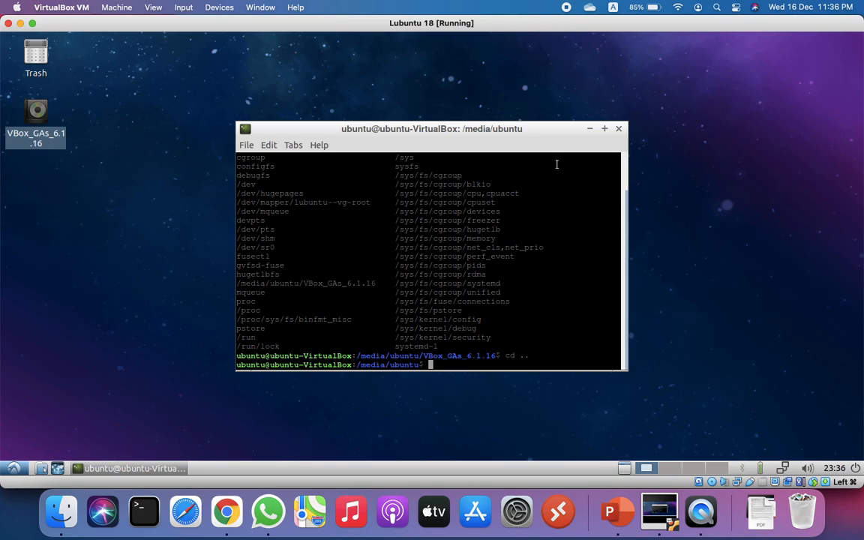
pyautogui.write('sudo umount VB')
pyautogui.press('BackSpace')
pyautogui.press('BackSpace')
pyautogui.press('Tab')
pyautogui.press('Tab')
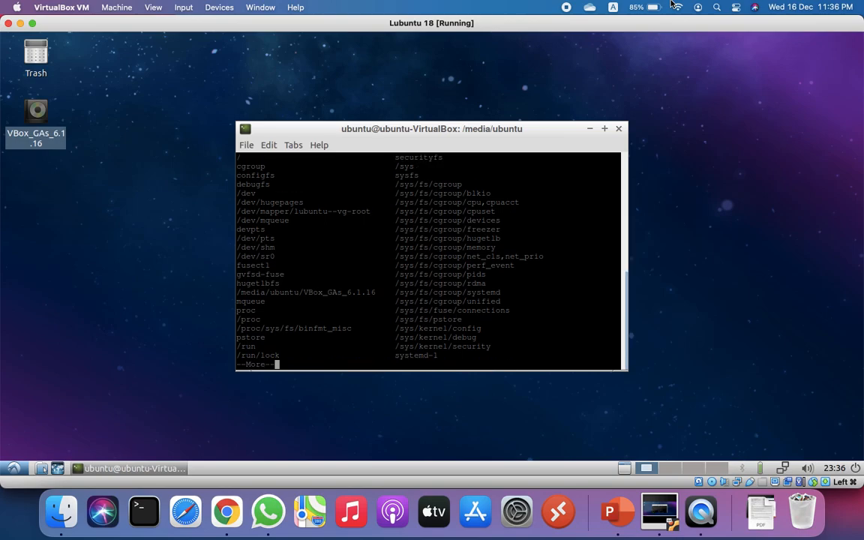
pyautogui.press('q')
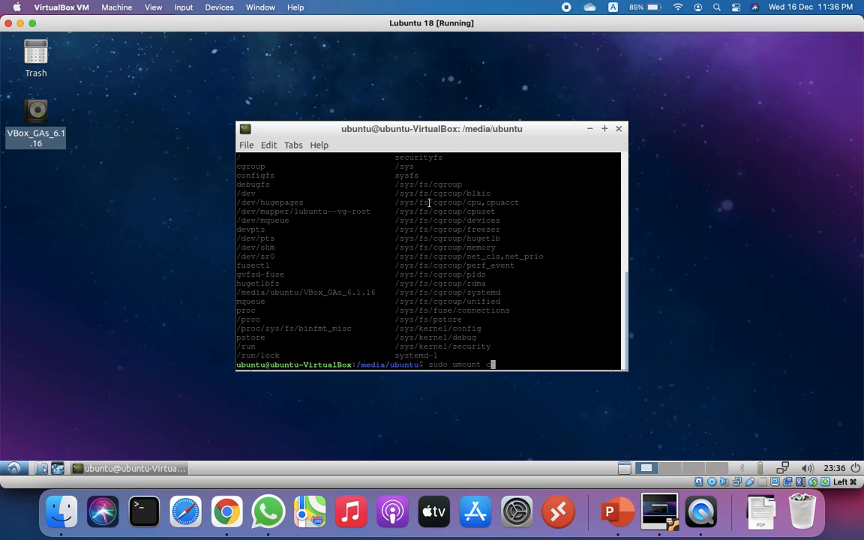
pyautogui.press('BackSpace')
pyautogui.press('BackSpace')
pyautogui.press('BackSpace')
pyautogui.press('BackSpace')
pyautogui.press('BackSpace')
pyautogui.press('BackSpace')
pyautogui.press('BackSpace')
pyautogui.press('BackSpace')
pyautogui.press('BackSpace')
pyautogui.press('BackSpace')
pyautogui.press('BackSpace')
pyautogui.press('BackSpace')
# Return to the home directory and unmount the disc with sudo umount /media/ubuntu/VBox_GAs_6.1.16, entering the sudo password
pyautogui.write('cd')
pyautogui.press('Return')
pyautogui.write('sudo ')
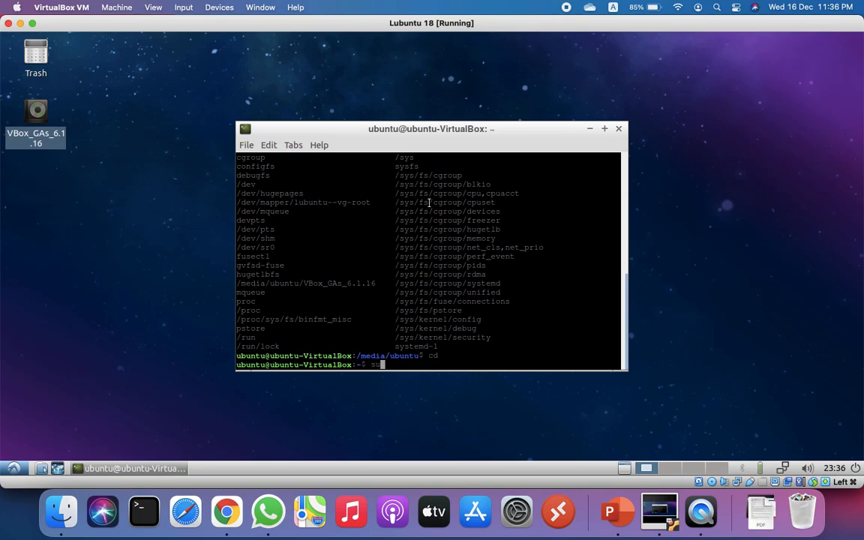
pyautogui.write('u')
pyautogui.press('Tab')
pyautogui.press('Tab')
pyautogui.write('qm')
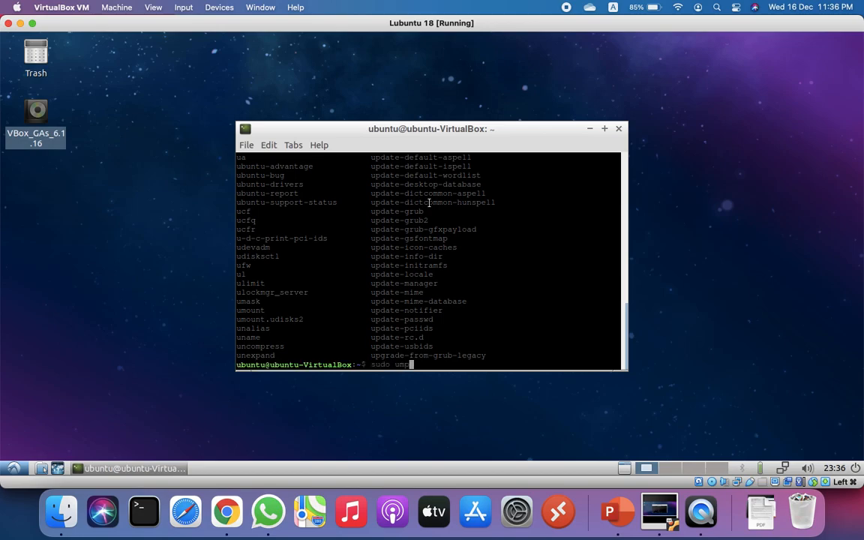
pyautogui.write('ount /media/ubuntu/VBox_GAs_6.1.16')
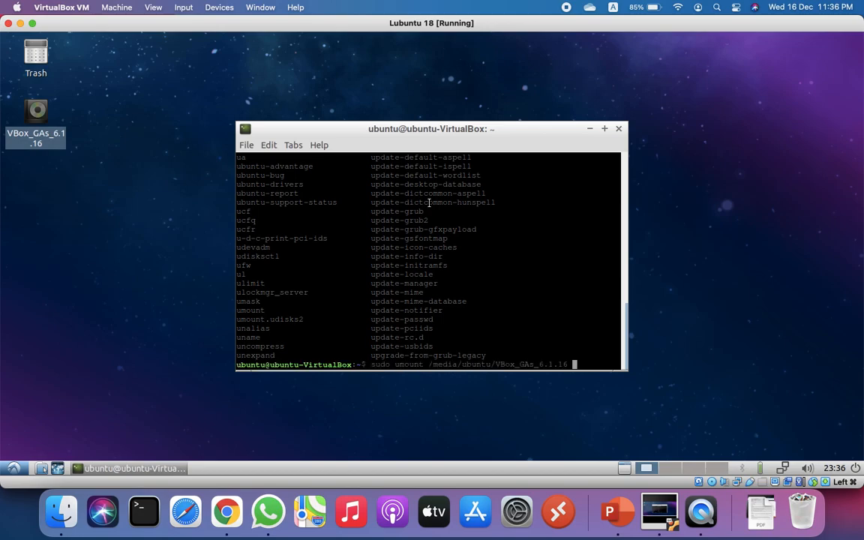
pyautogui.press('Return')
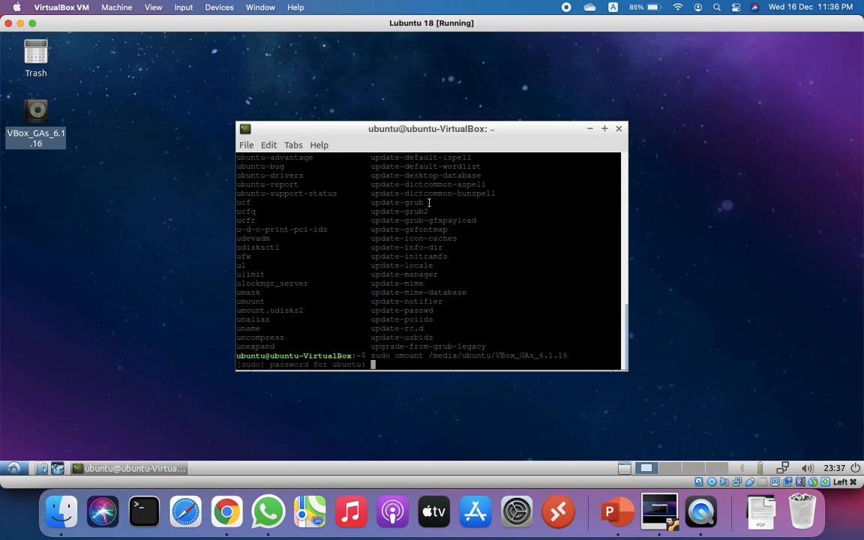
pyautogui.press('Return')
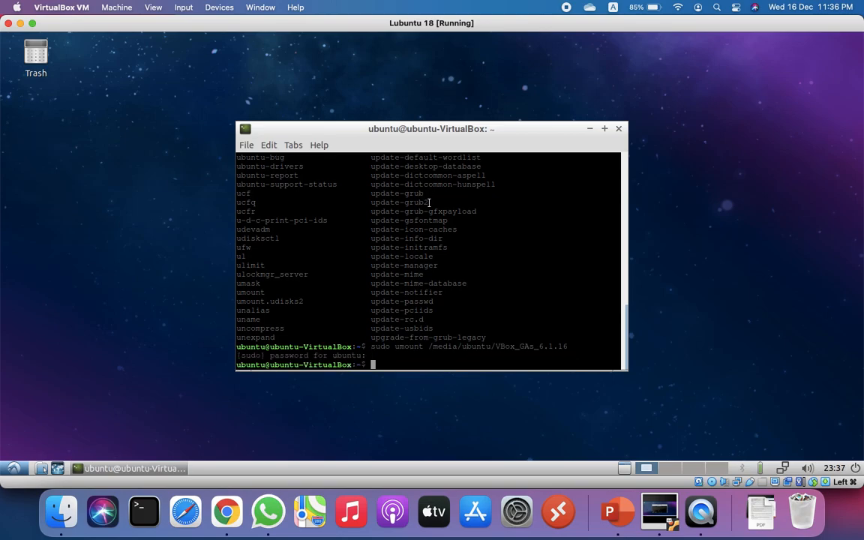